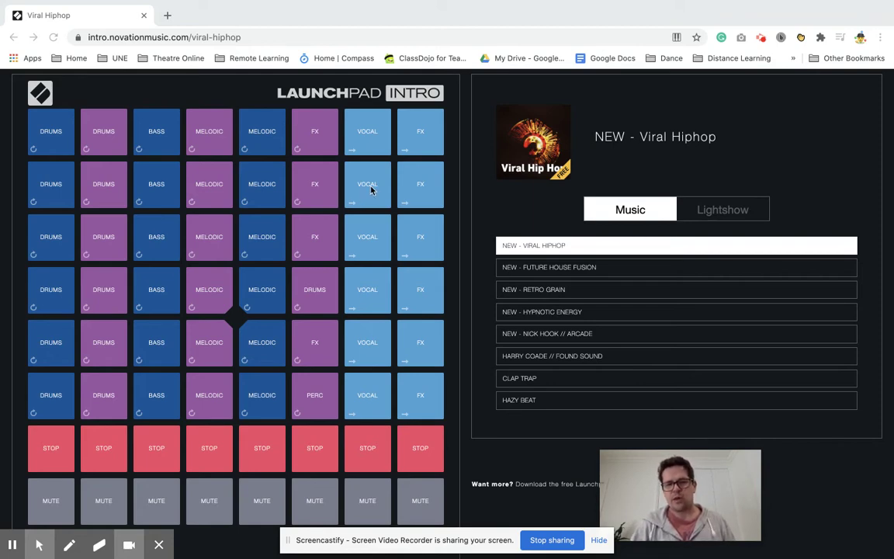
Start and stop the second-row vocal loop.
click(371, 190)
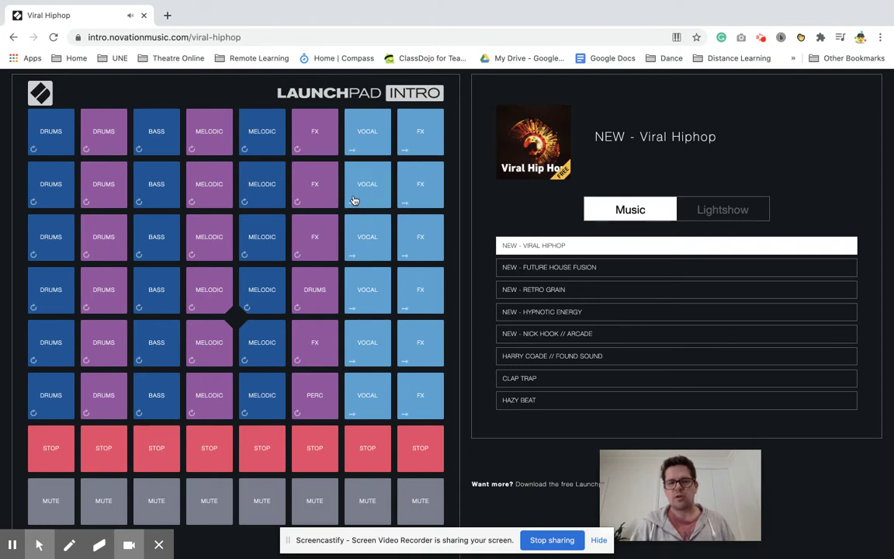
click(353, 201)
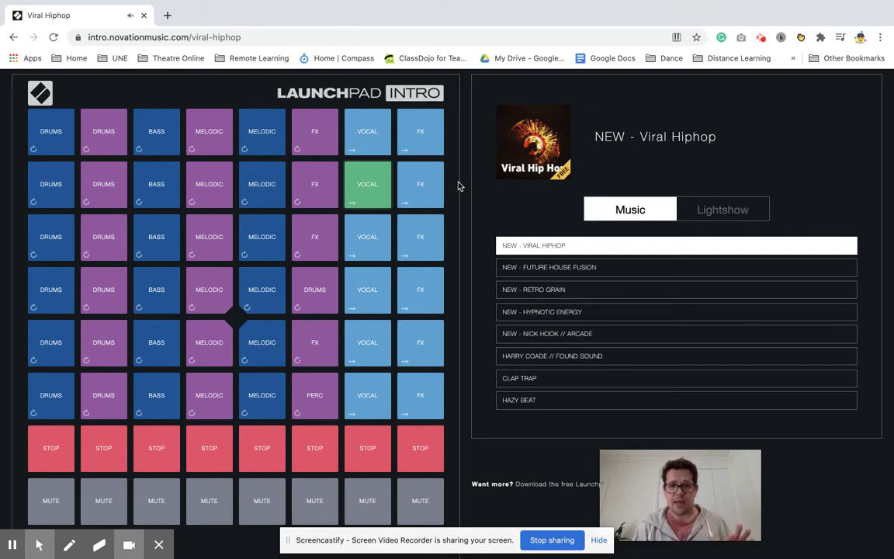
click(373, 199)
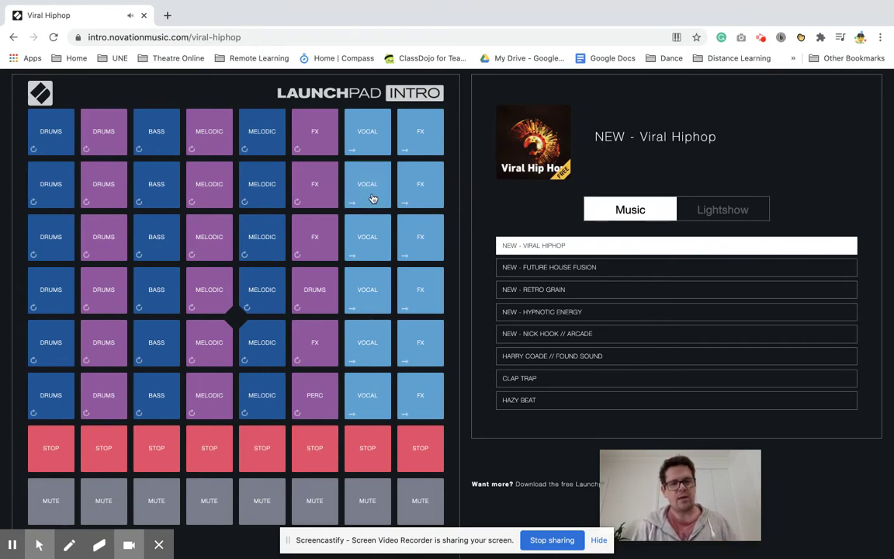
Audition the top-left and third-row drum loops, stopping each after a few seconds.
click(44, 137)
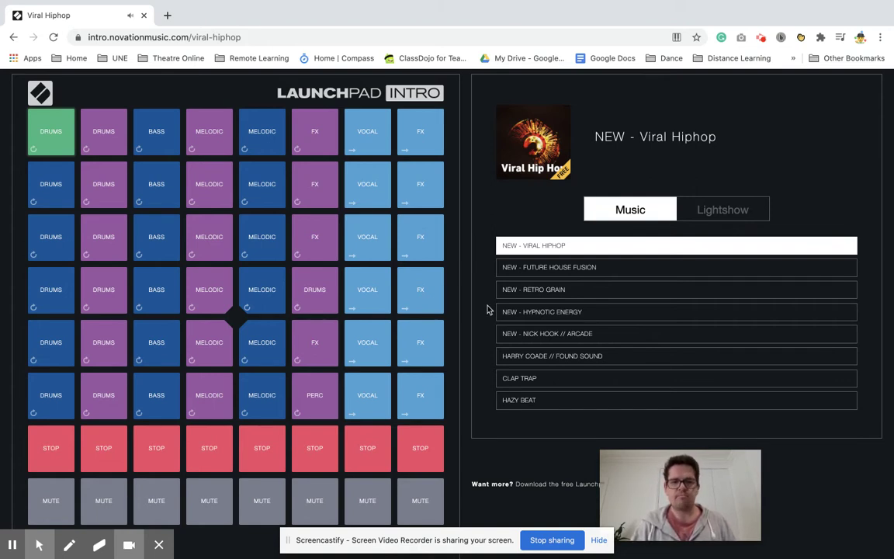
click(49, 142)
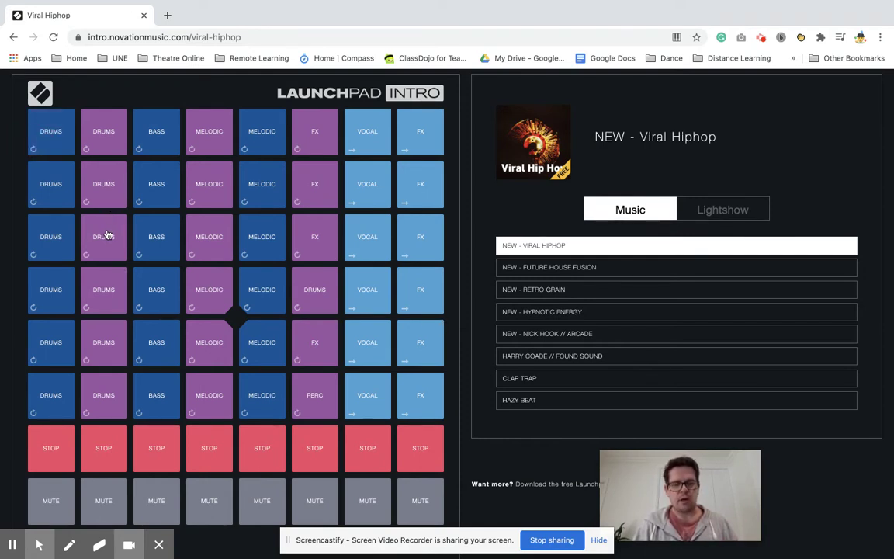
click(108, 236)
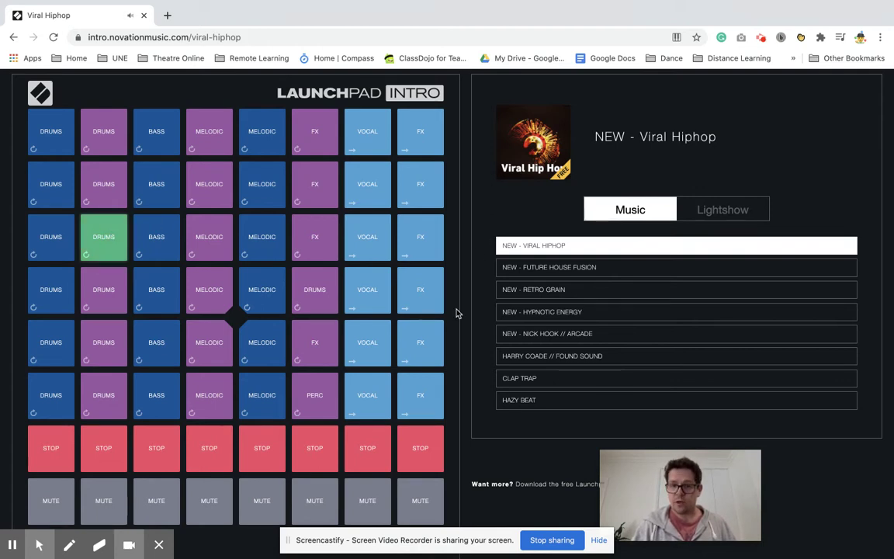
click(89, 256)
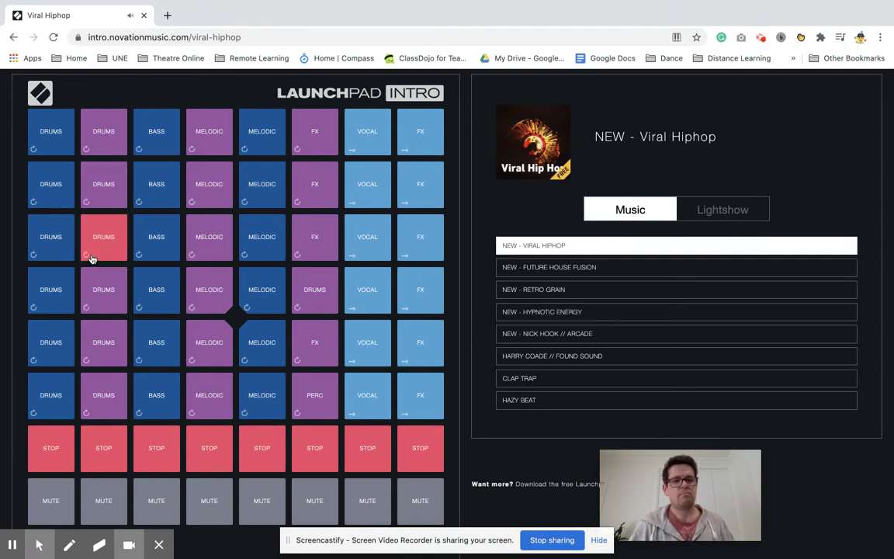
Try the fourth- and fifth-row bass loops, then leave the third-row melodic loop playing.
click(141, 312)
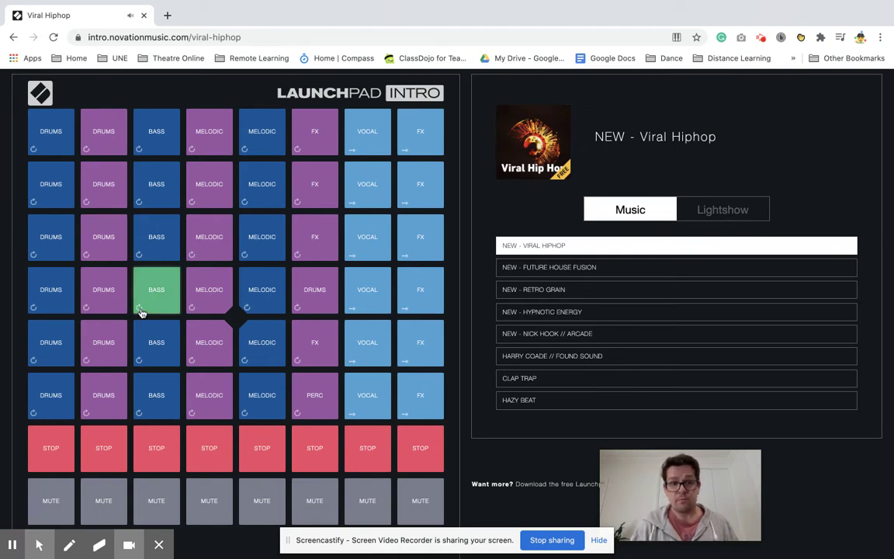
click(141, 312)
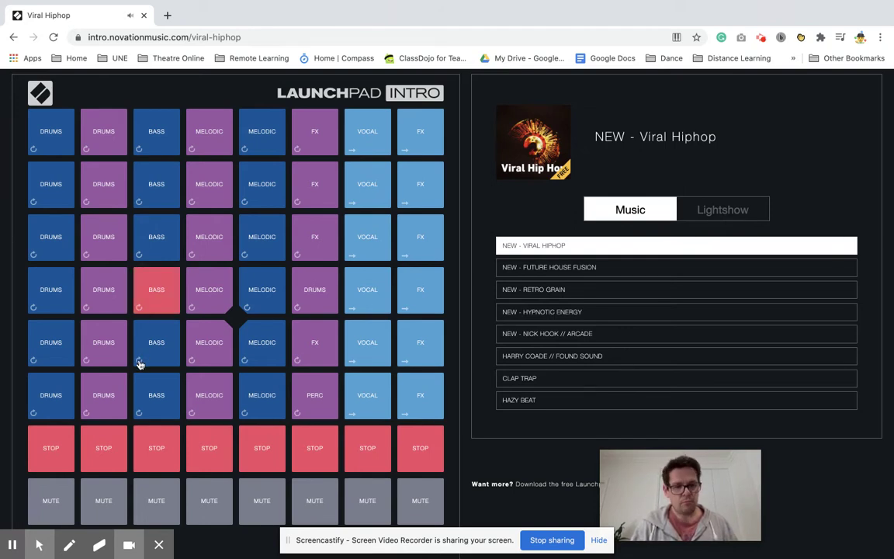
click(140, 364)
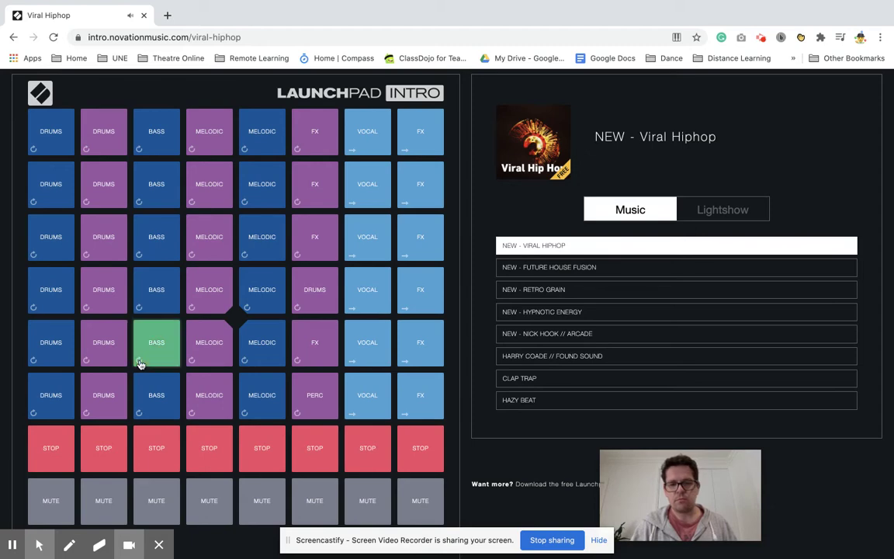
click(141, 364)
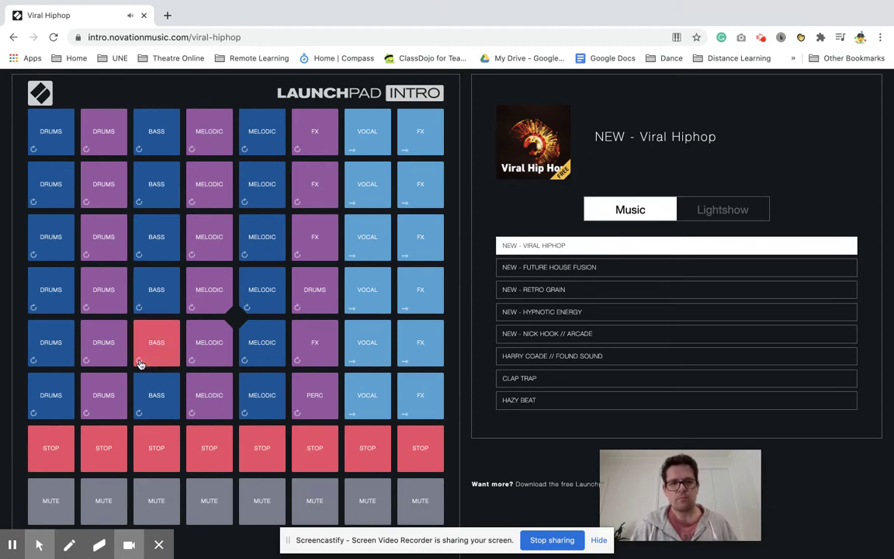
click(194, 257)
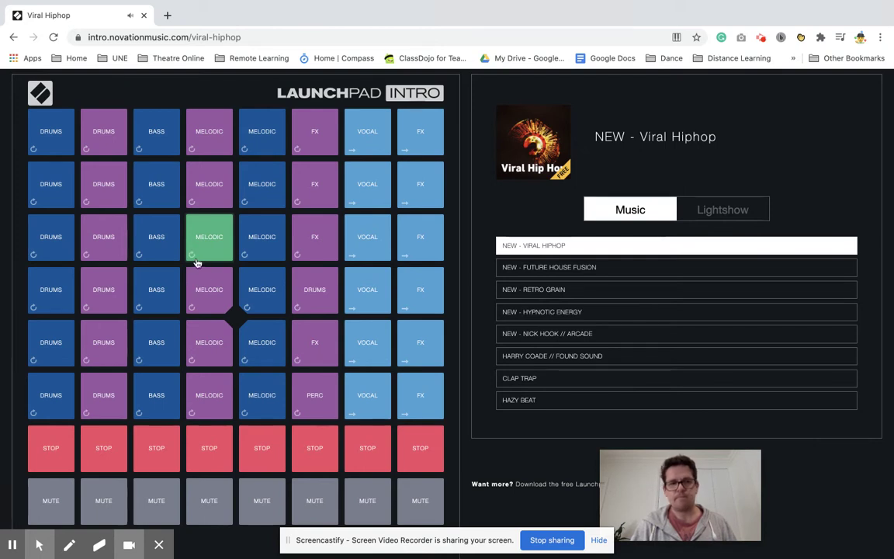
Audition melodic loops in rows 3, 5 and 6 and the row-3 column-5 loop, stopping each.
click(192, 258)
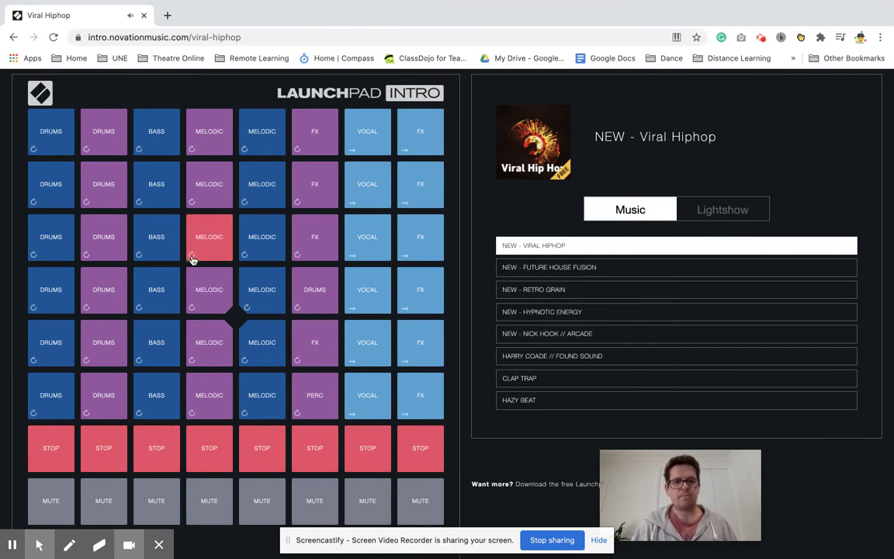
click(192, 365)
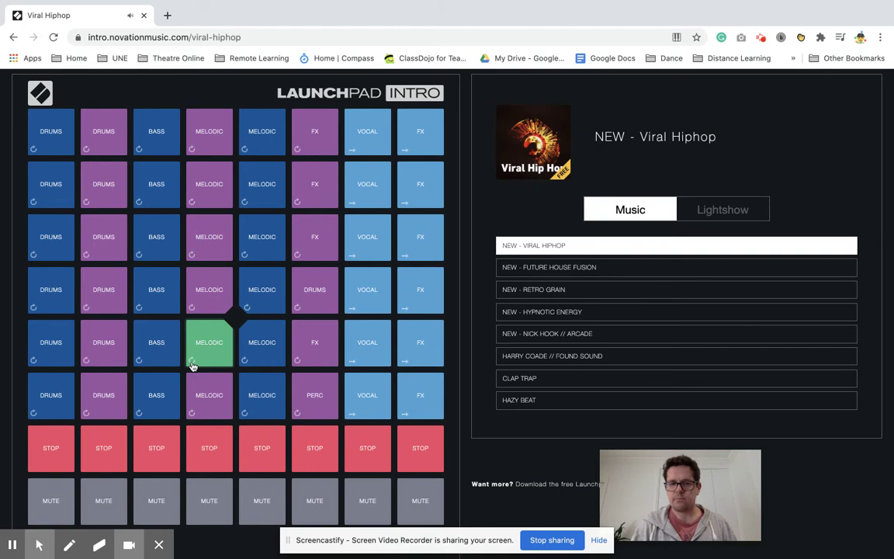
click(193, 365)
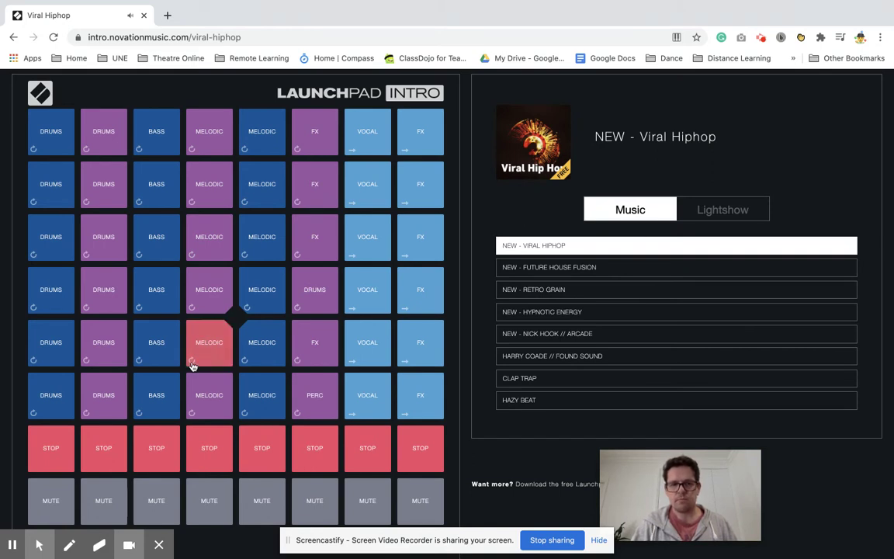
click(193, 416)
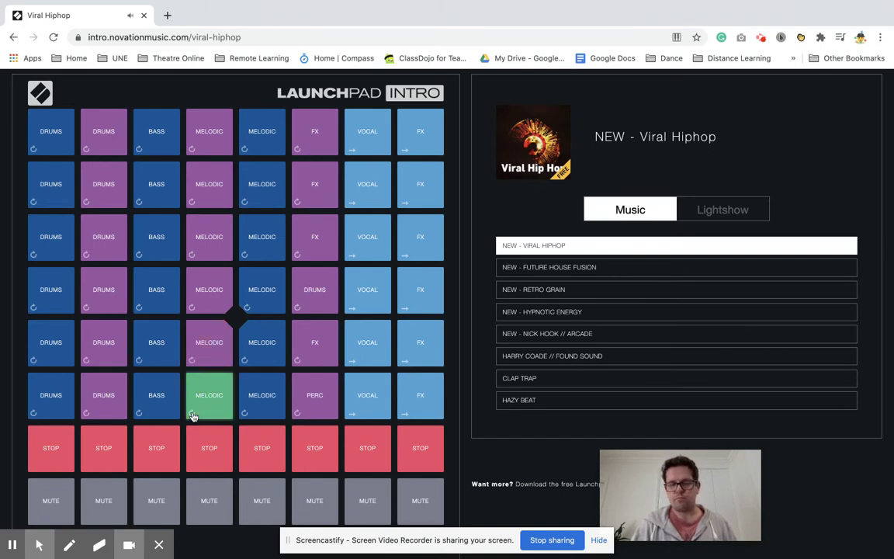
click(192, 416)
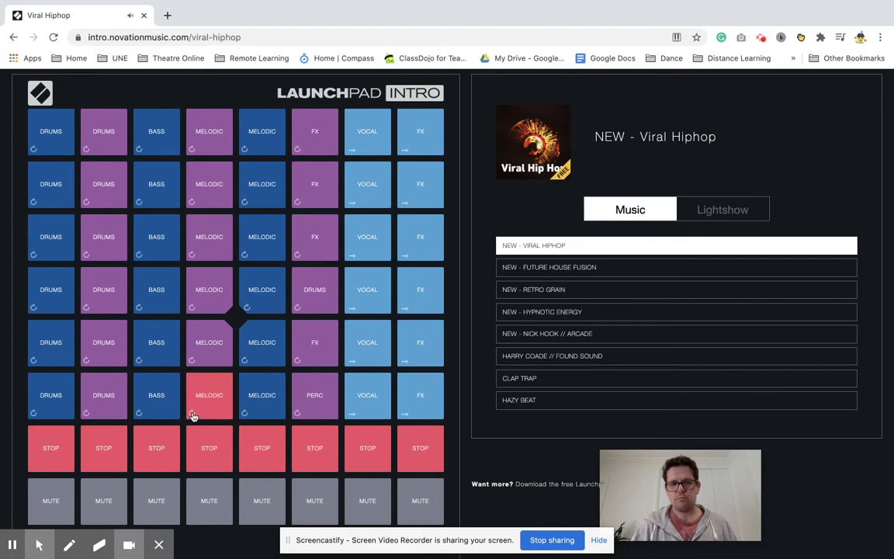
click(244, 259)
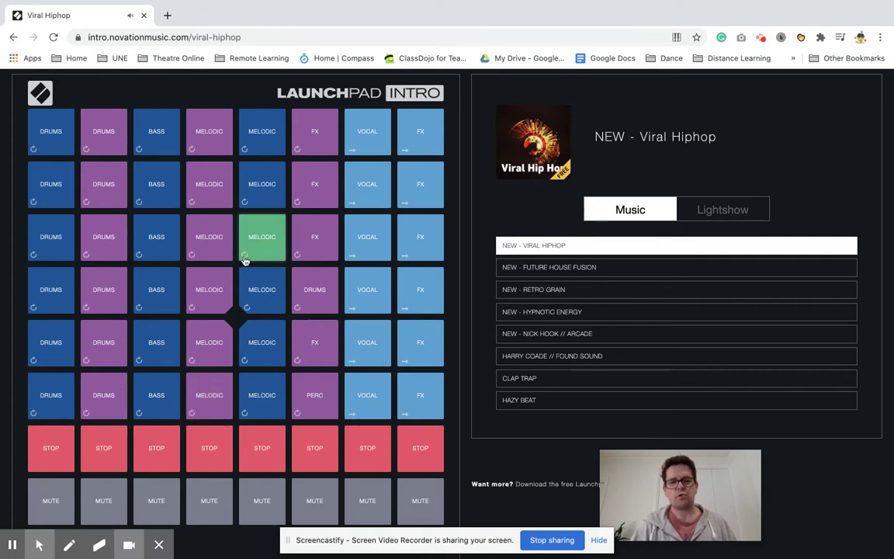
click(245, 258)
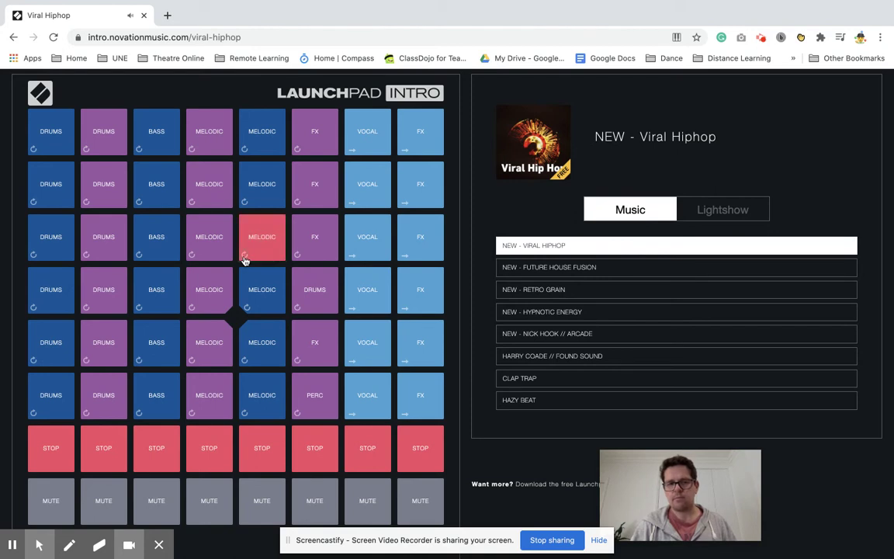
Start the top two FX loops, then stop the second-row FX loop.
click(300, 154)
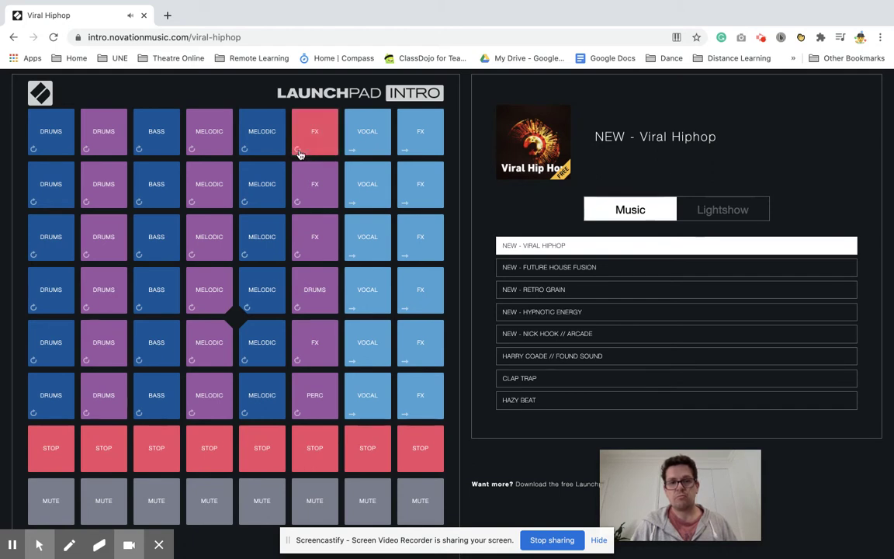
click(299, 204)
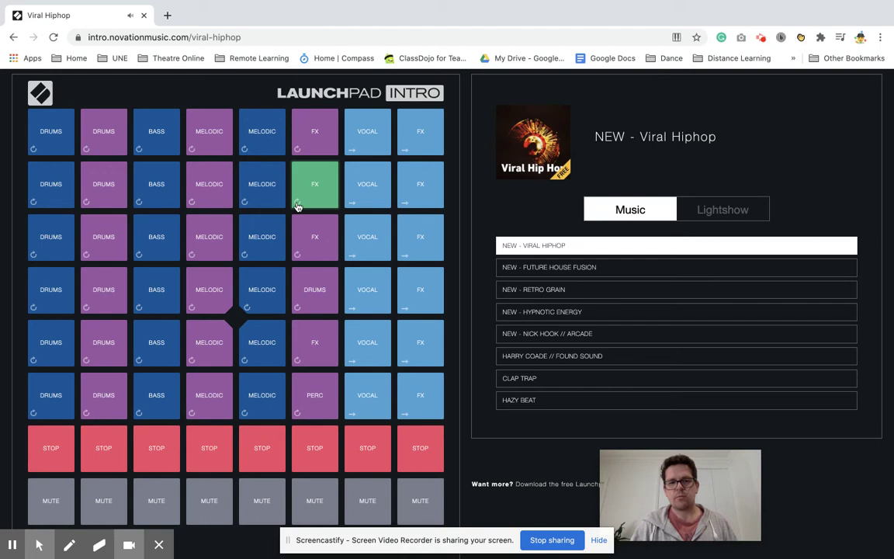
click(298, 205)
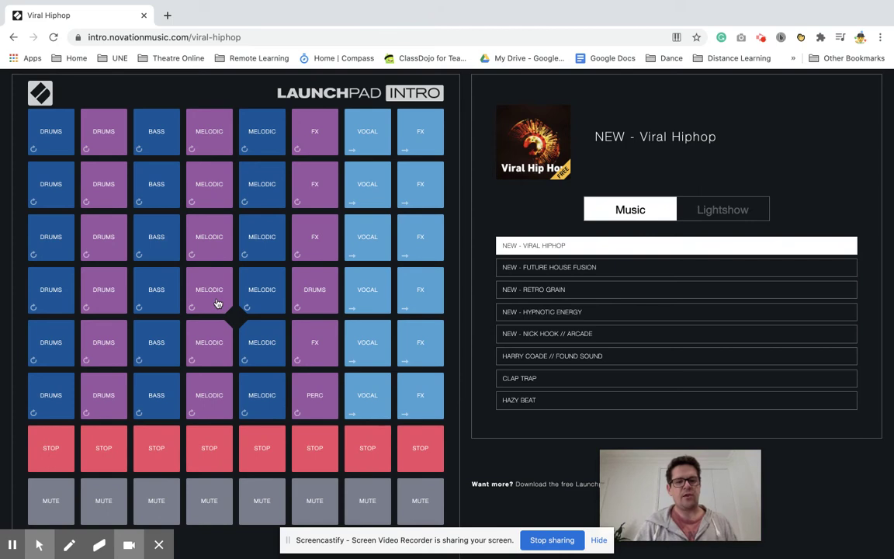
Launch the top-left DRUMS loop of the Viral Hiphop kit.
click(36, 155)
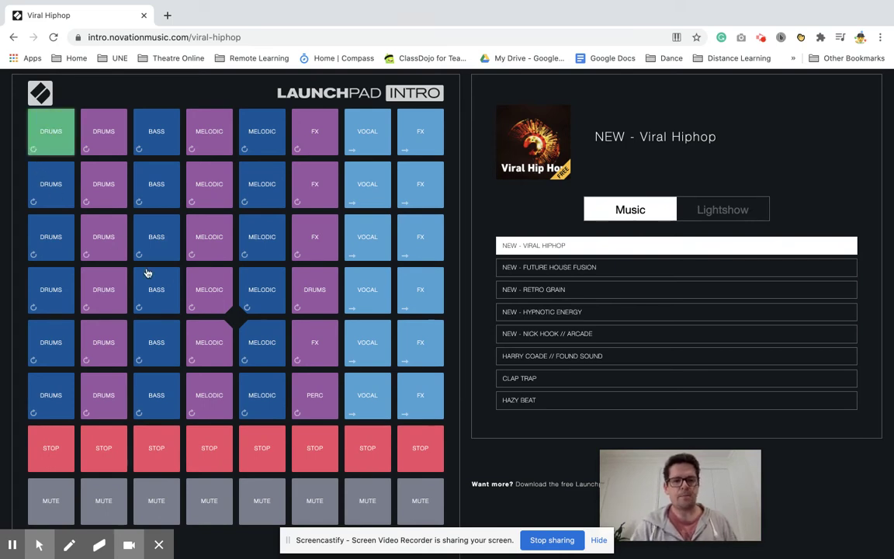
Layer the fifth-row drum loop, try a bass loop and the drum mute, then stop the bass.
click(109, 340)
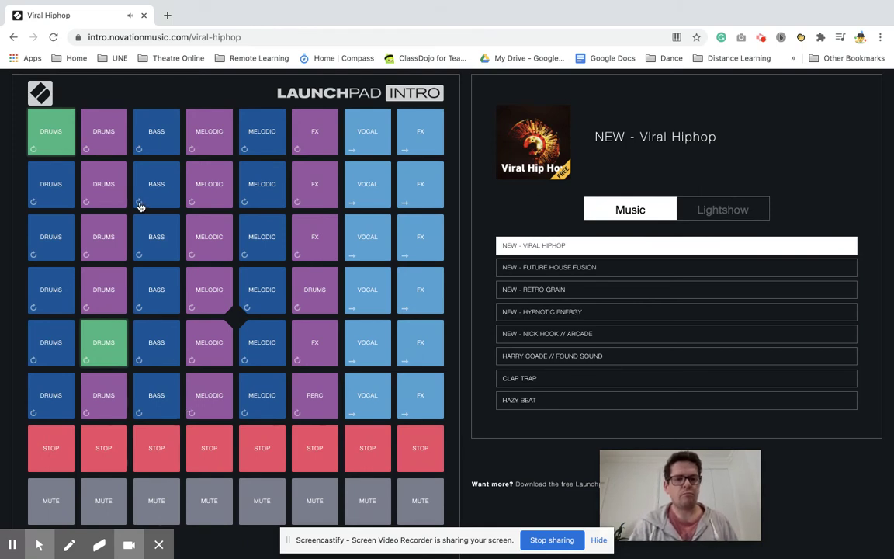
click(139, 257)
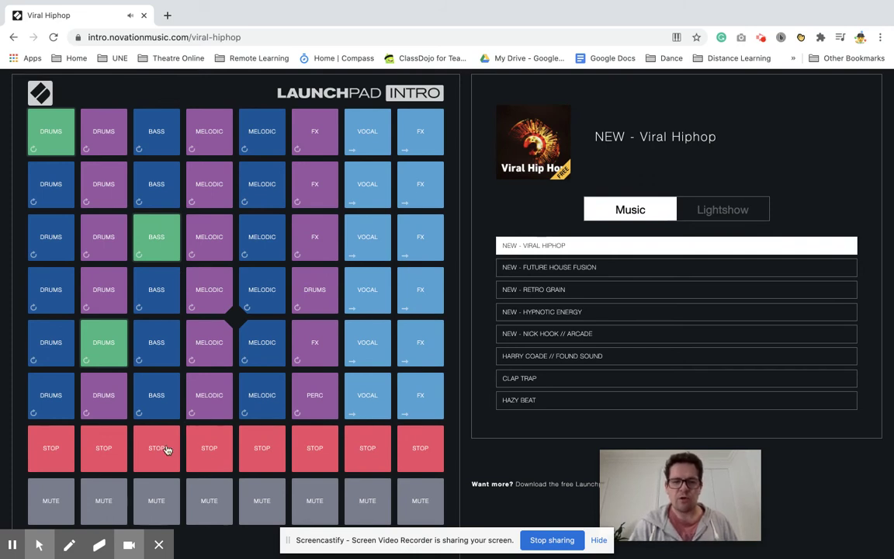
click(52, 502)
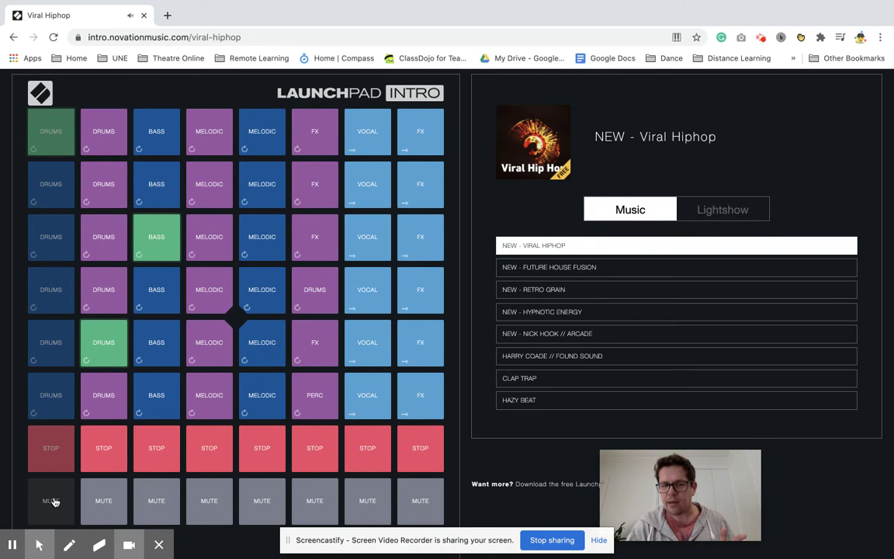
click(53, 502)
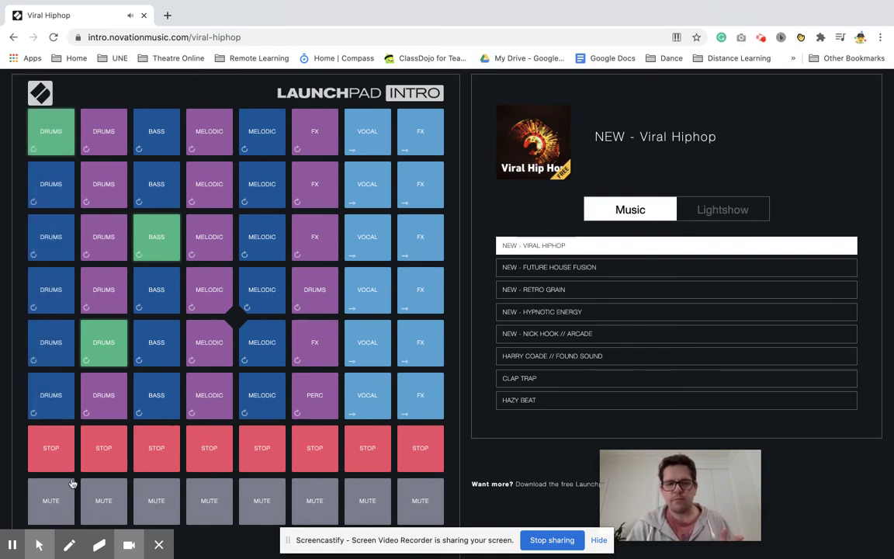
click(150, 450)
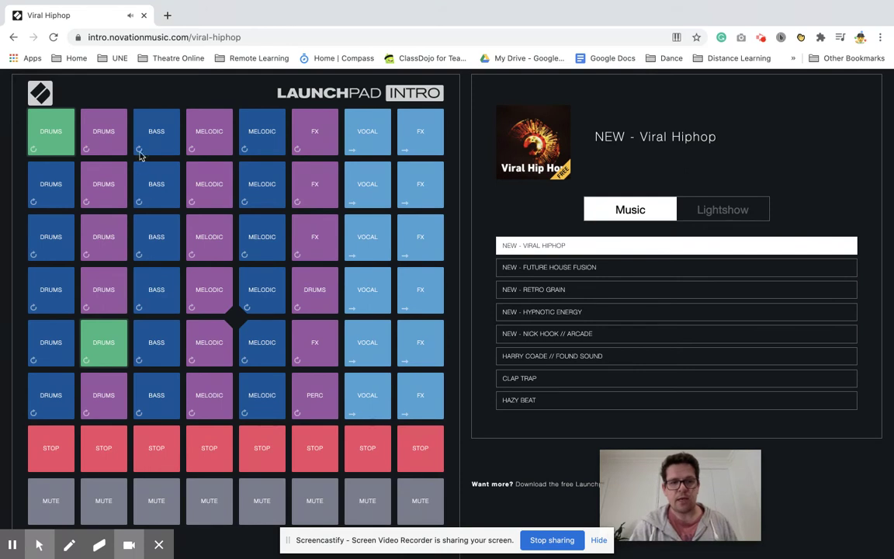
Stack a bass loop, two melodic loops, FX loops and two vocal loops over the drums.
click(140, 379)
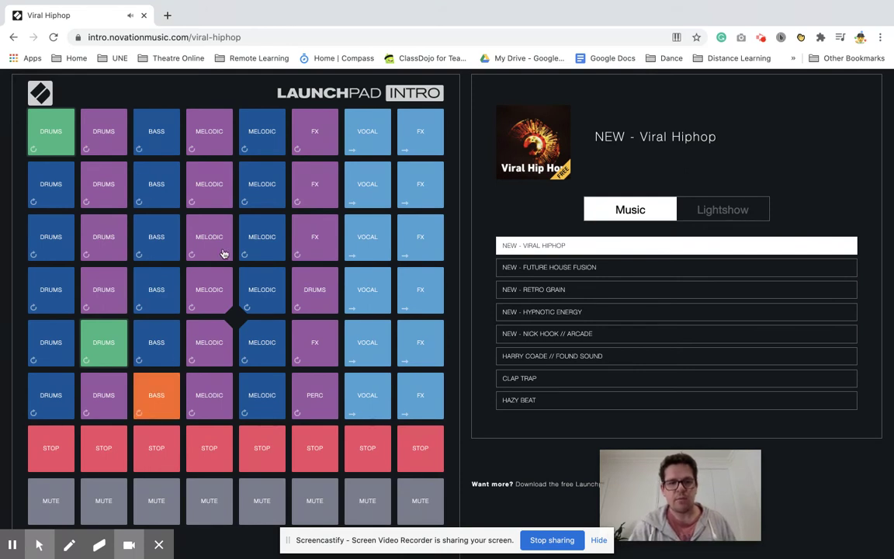
click(194, 306)
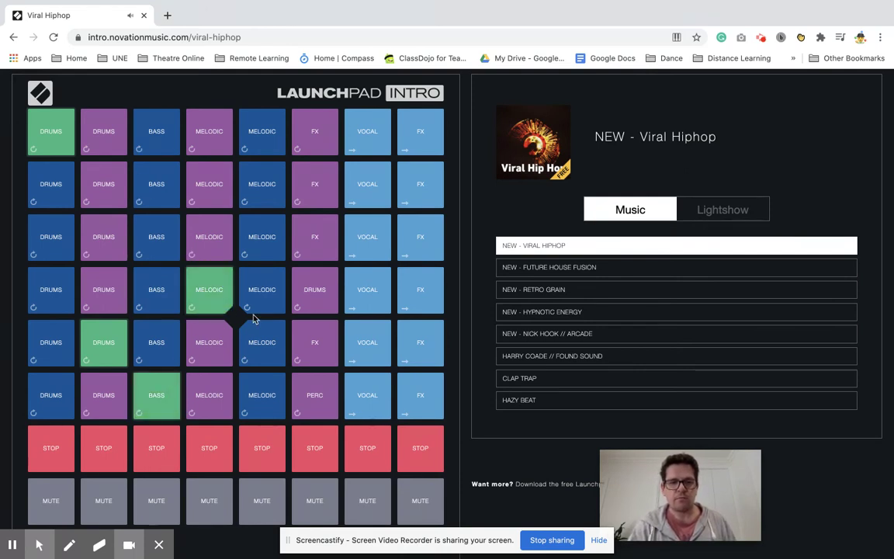
click(249, 368)
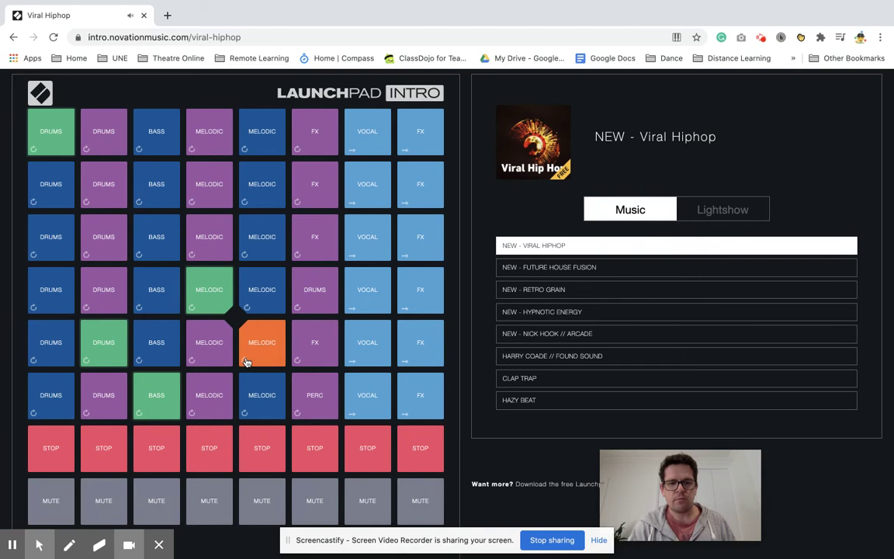
click(296, 363)
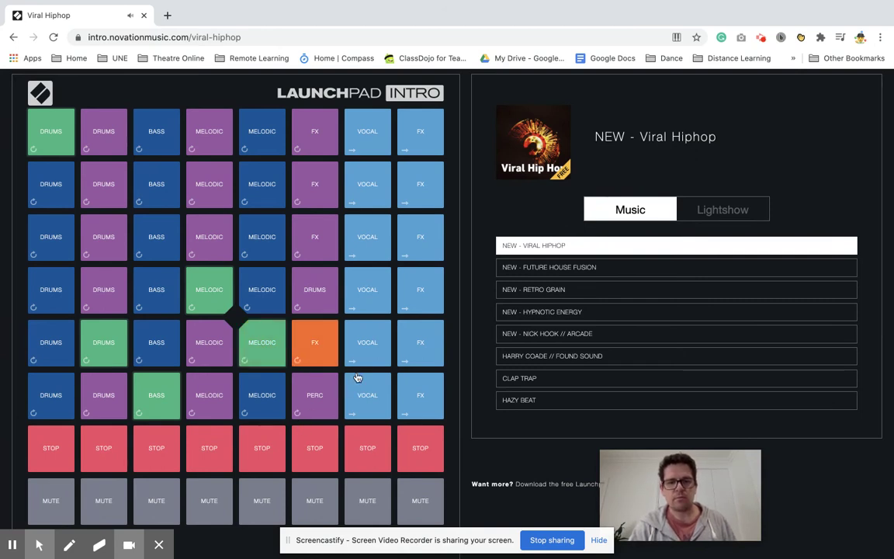
click(366, 398)
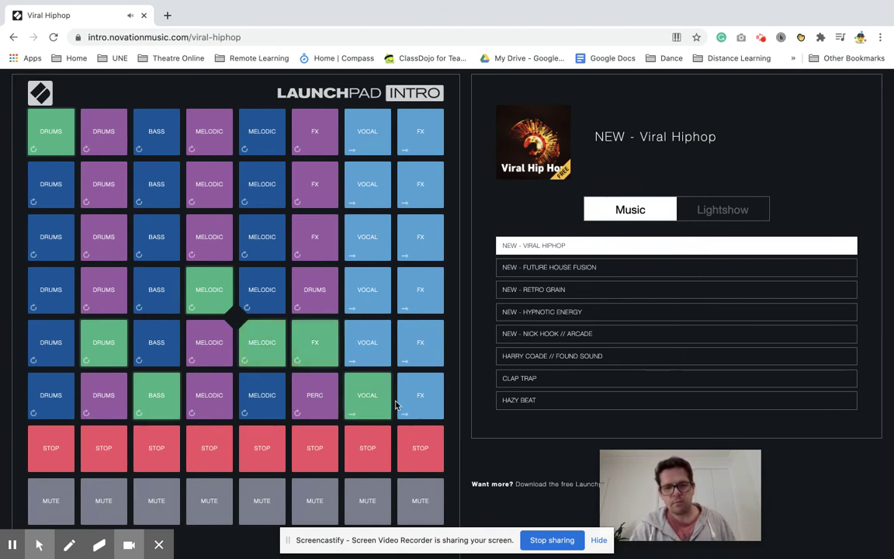
click(367, 130)
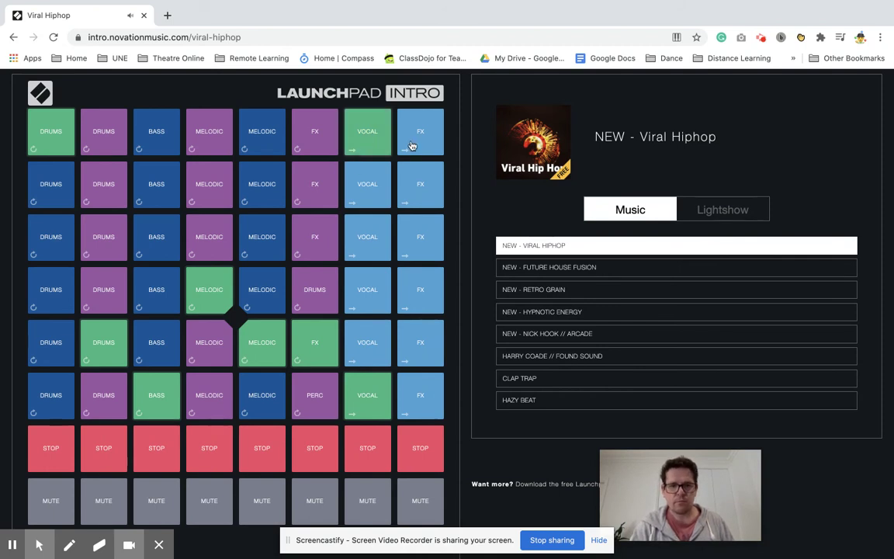
click(426, 133)
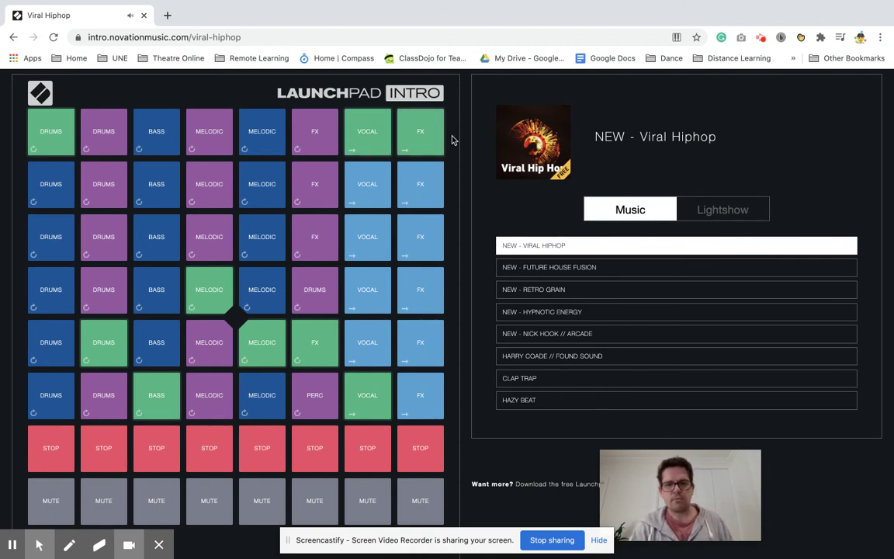
click(410, 246)
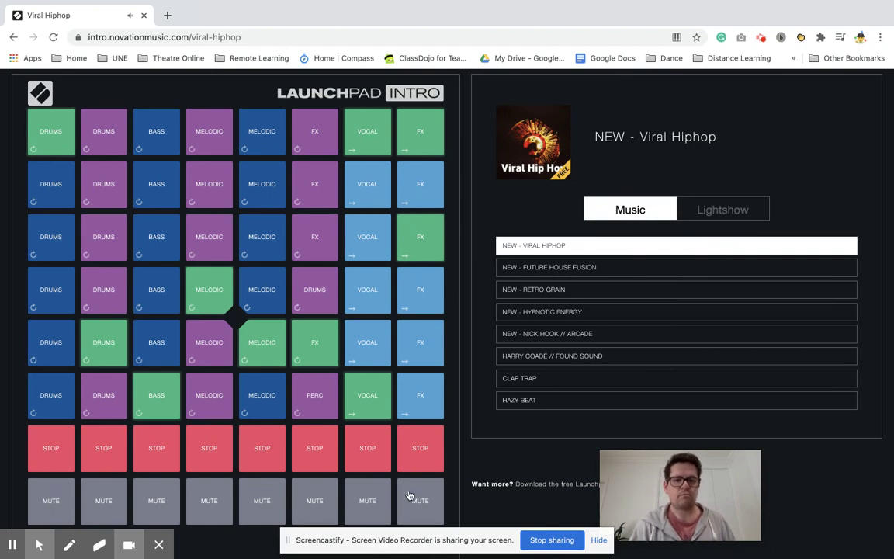
Stop every column's loops in turn, from FX and vocals down to both drum loops.
click(417, 237)
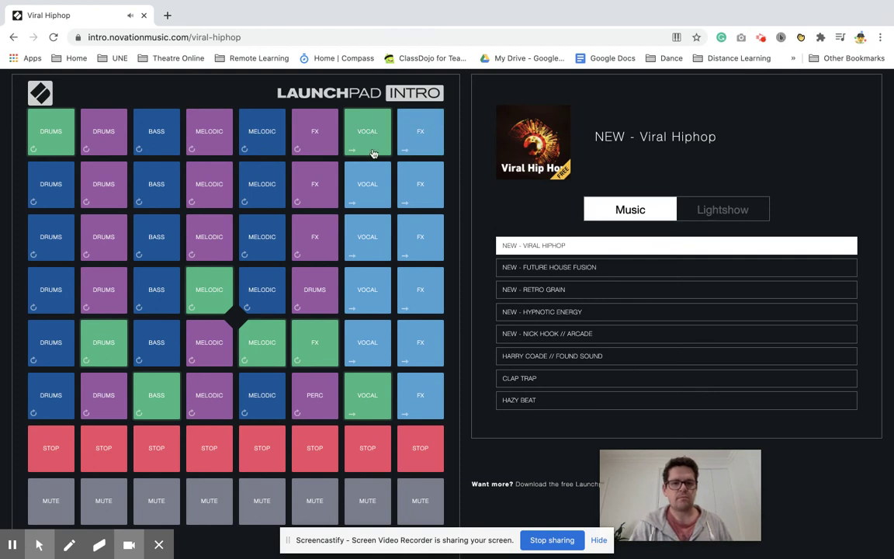
click(373, 153)
click(370, 403)
click(319, 464)
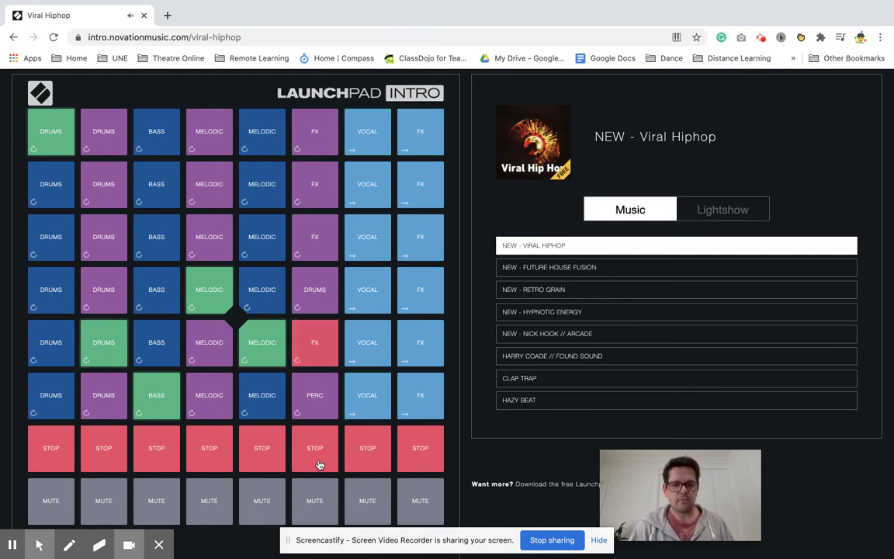
click(260, 458)
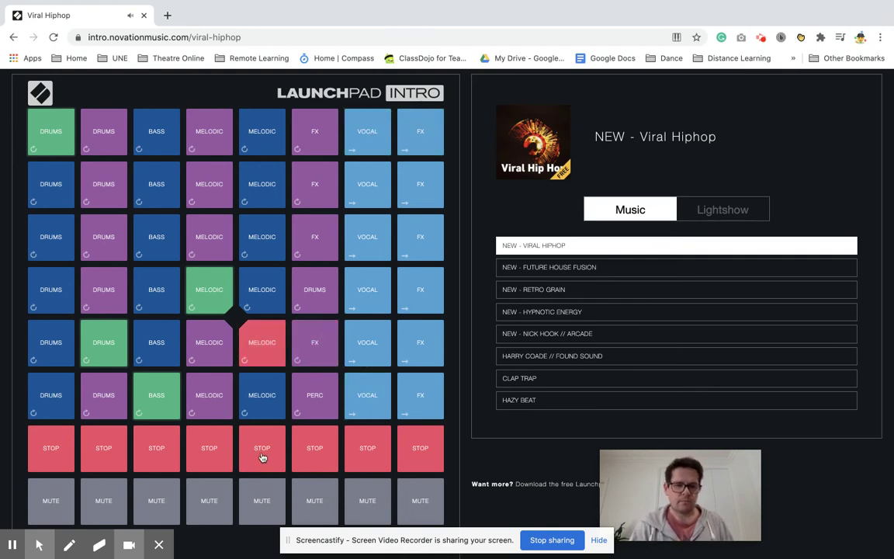
click(208, 464)
click(147, 461)
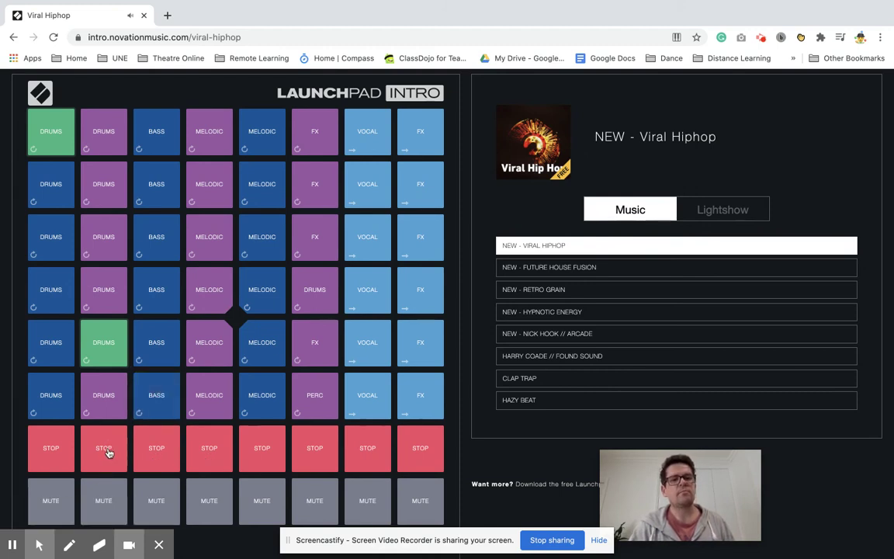
click(108, 453)
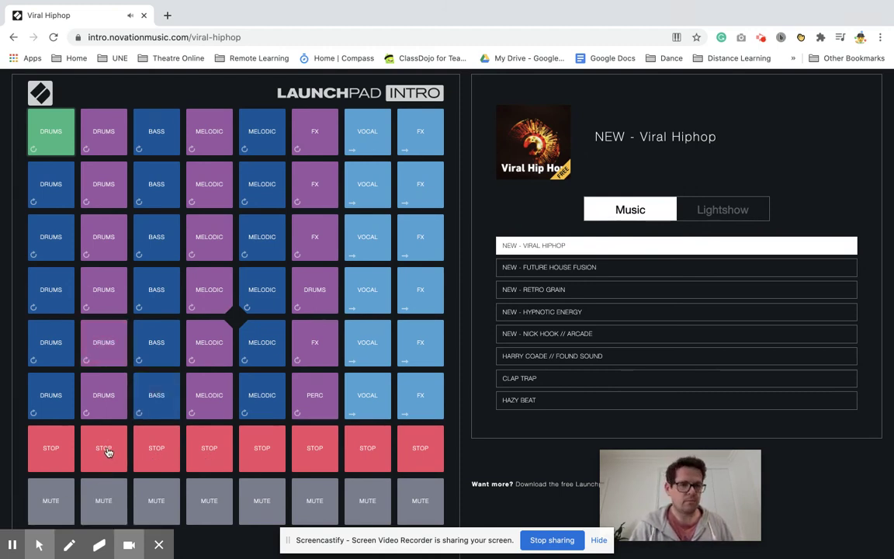
click(44, 462)
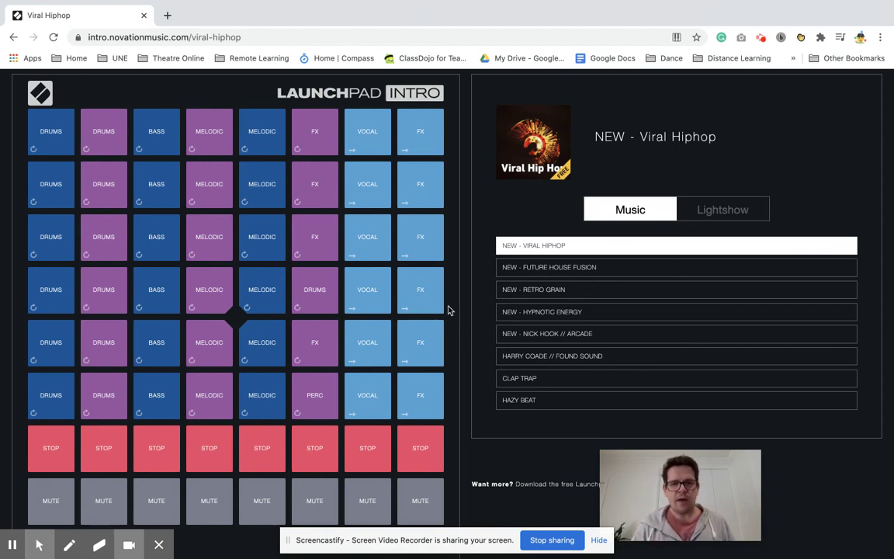
click(761, 39)
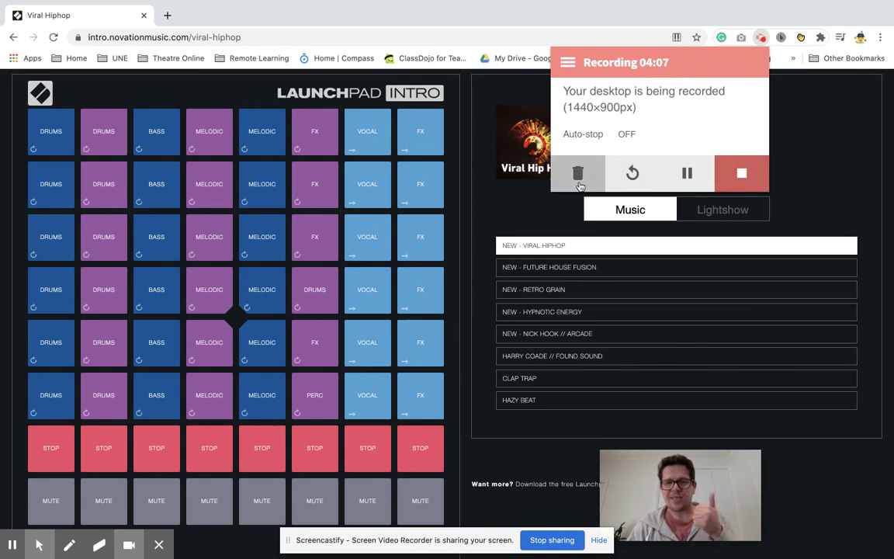